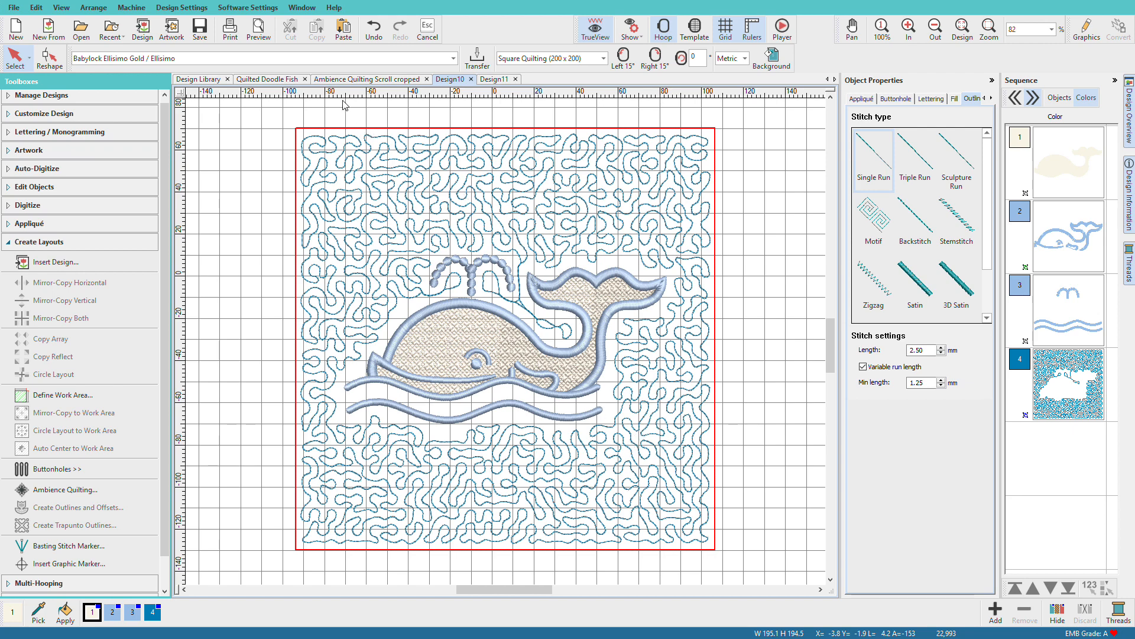
Step: Open the Quilted Doodle Fish design and delete the stipple quilting around the fish
left_click(351, 82)
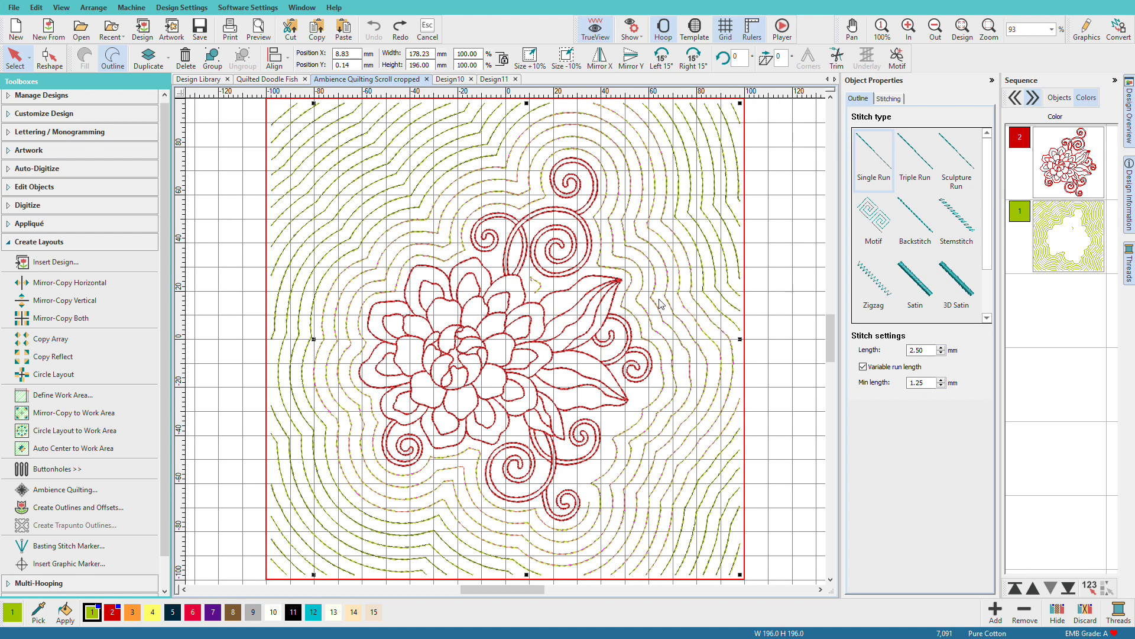
left_click(268, 79)
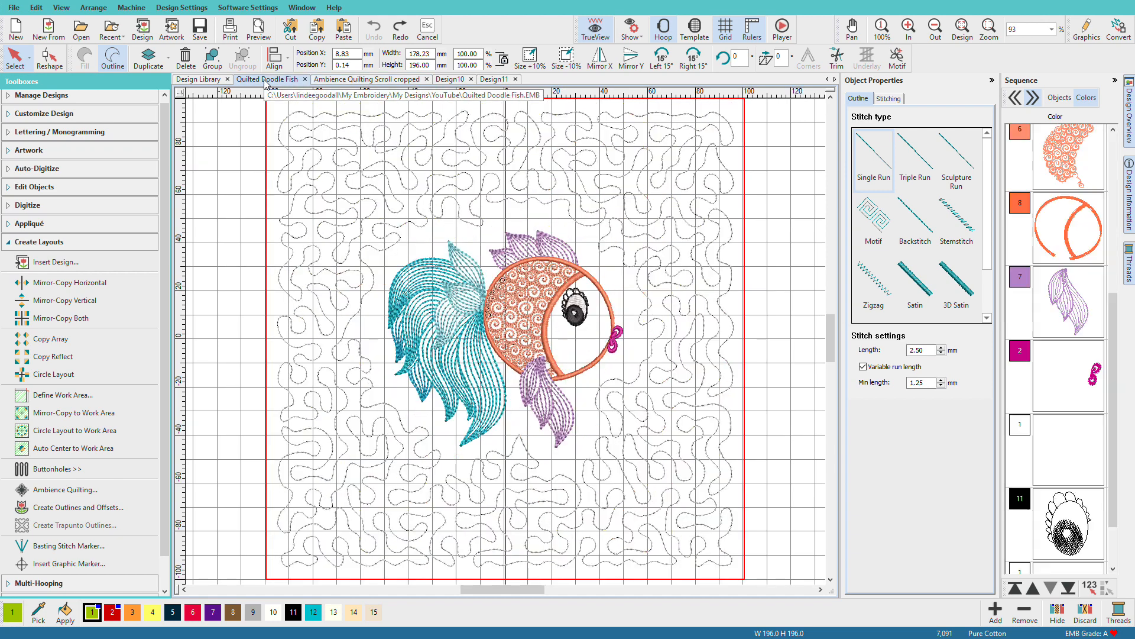
left_click(584, 226)
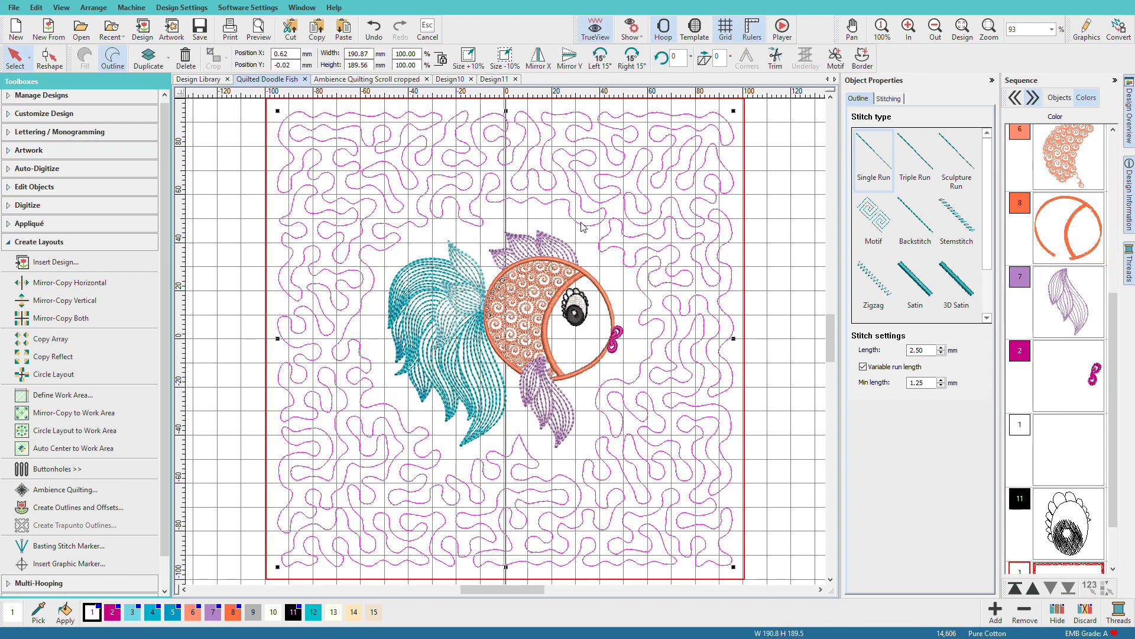
key("Delete")
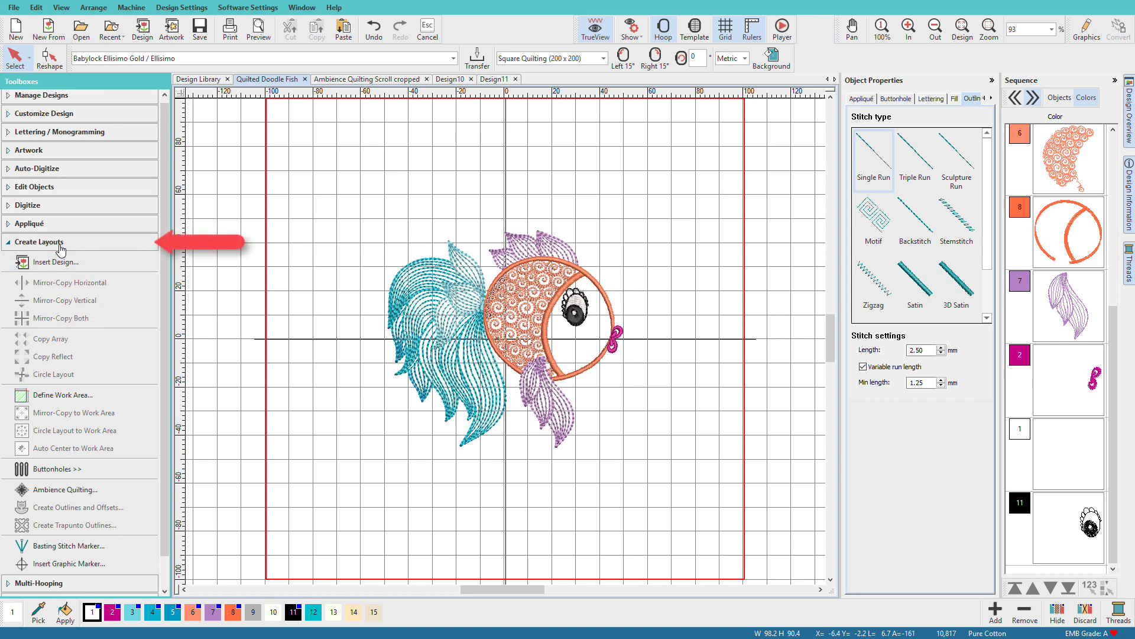
Step: Set up Ambience Quilting for the fish with the Stipple type, a 2 mm design margin and a 2 mm block margin
left_click(89, 490)
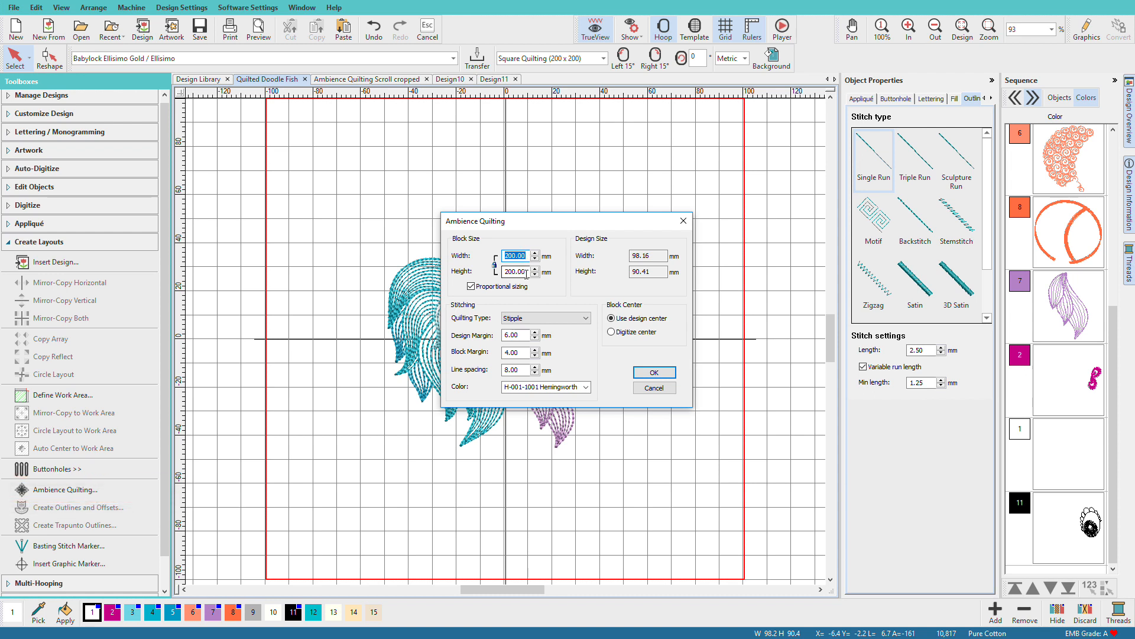
left_click(587, 321)
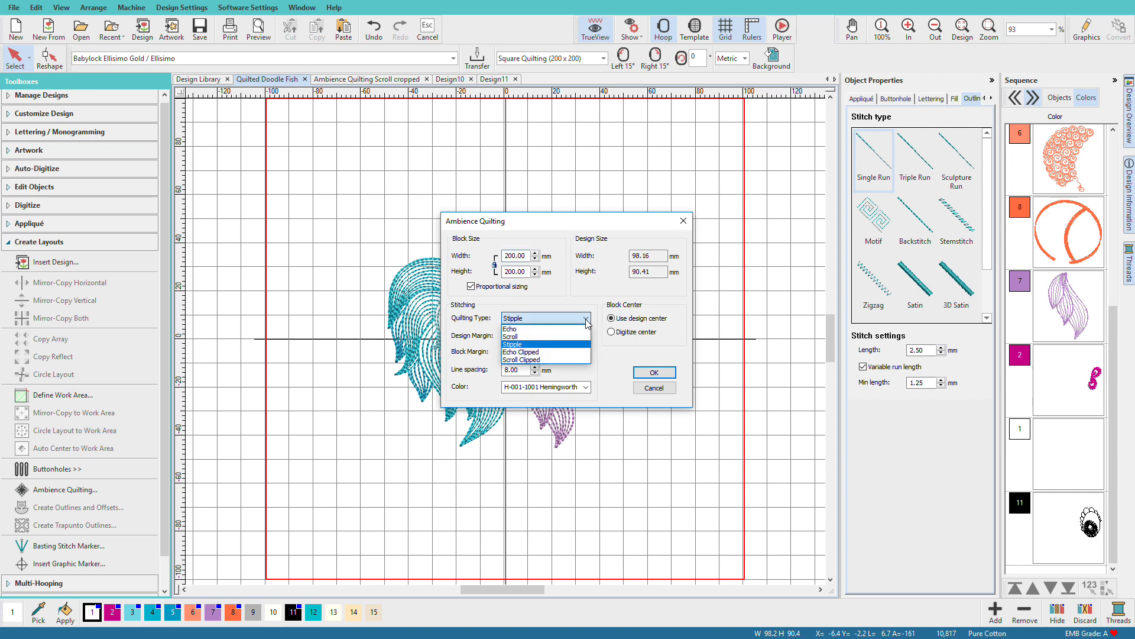
left_click(574, 343)
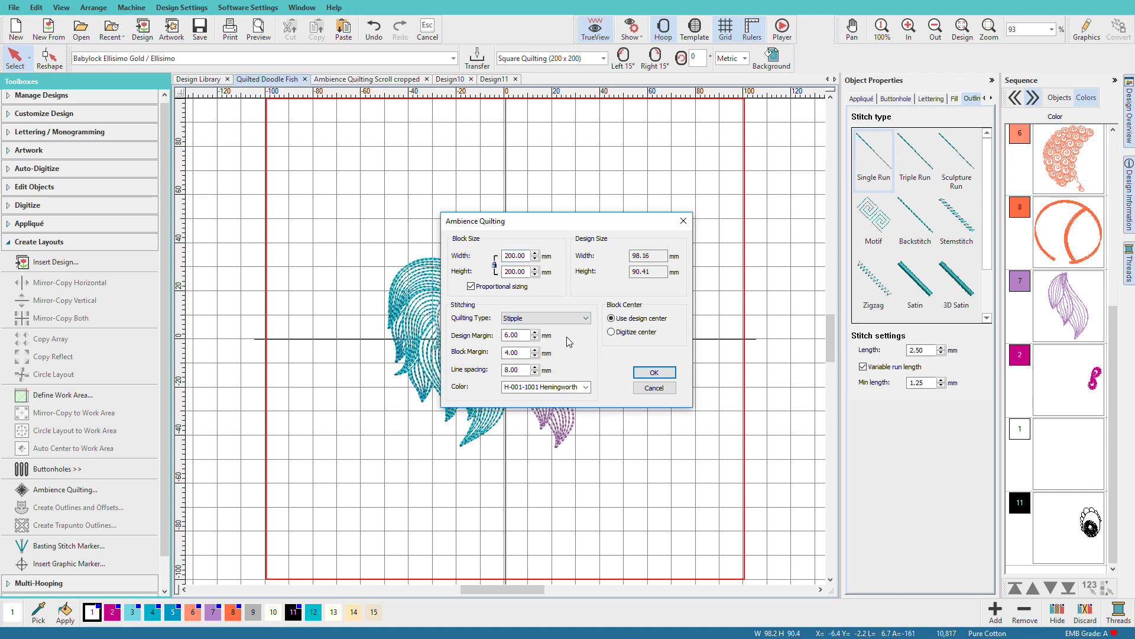
left_click(535, 338)
type("3")
left_click_drag(508, 335, 498, 341)
key("Tab")
type("2")
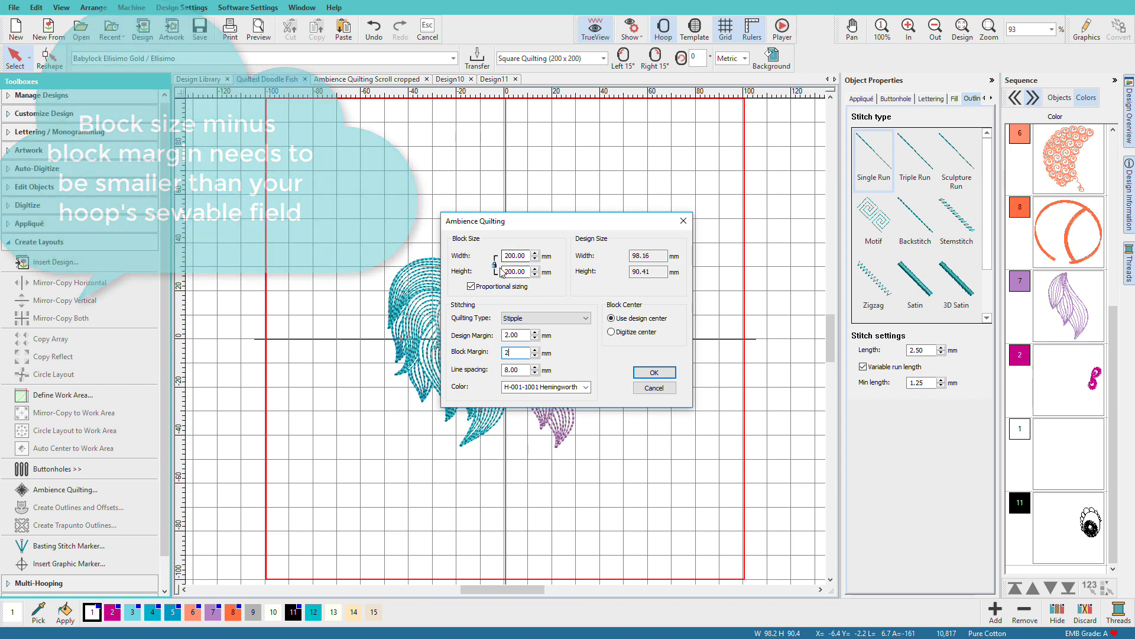
Step: Set the quilting's line spacing to 4 mm and color to H-251-1034 Hemingworth, and generate the stipple background
left_click_drag(523, 373, 494, 375)
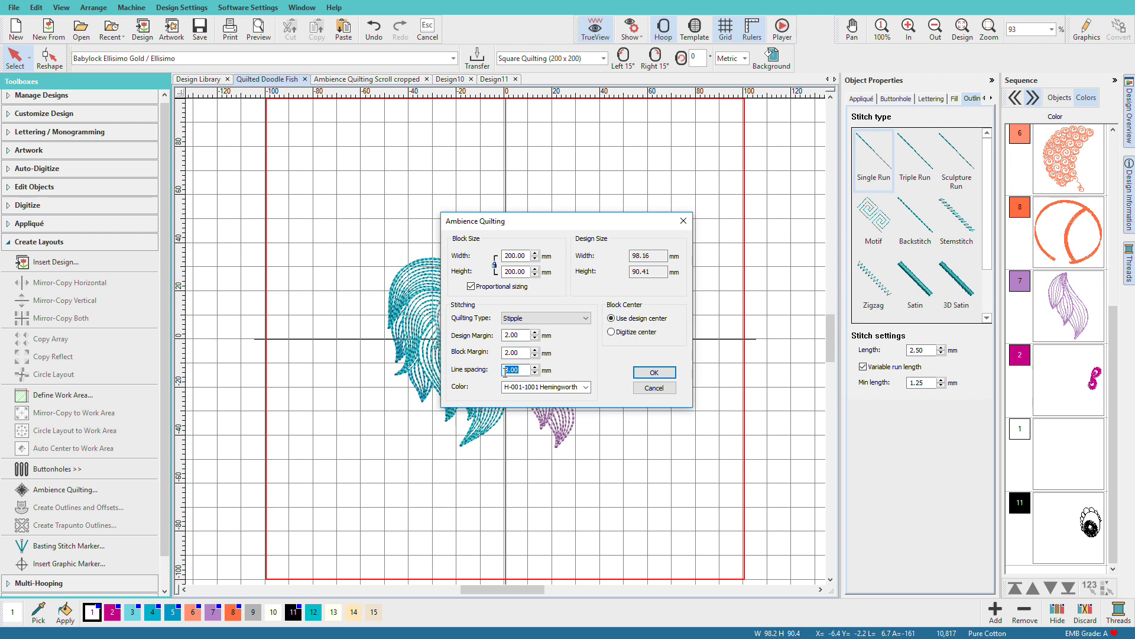
type("4")
left_click(585, 386)
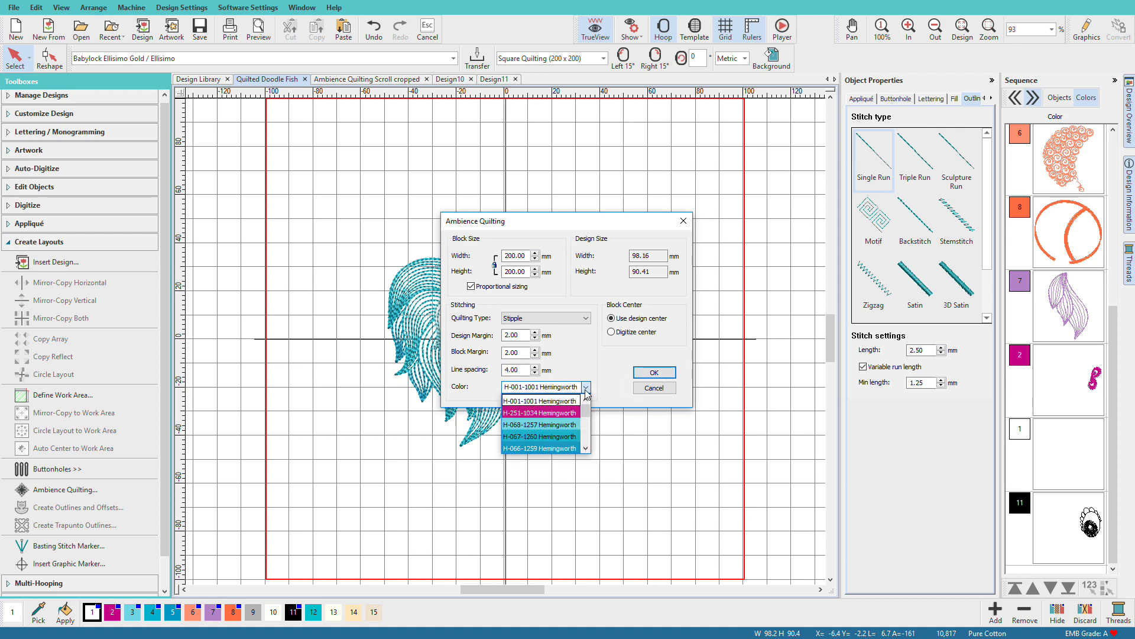
mouse_move(585, 410)
left_mouse_down()
mouse_move(585, 449)
mouse_move(588, 404)
left_mouse_up()
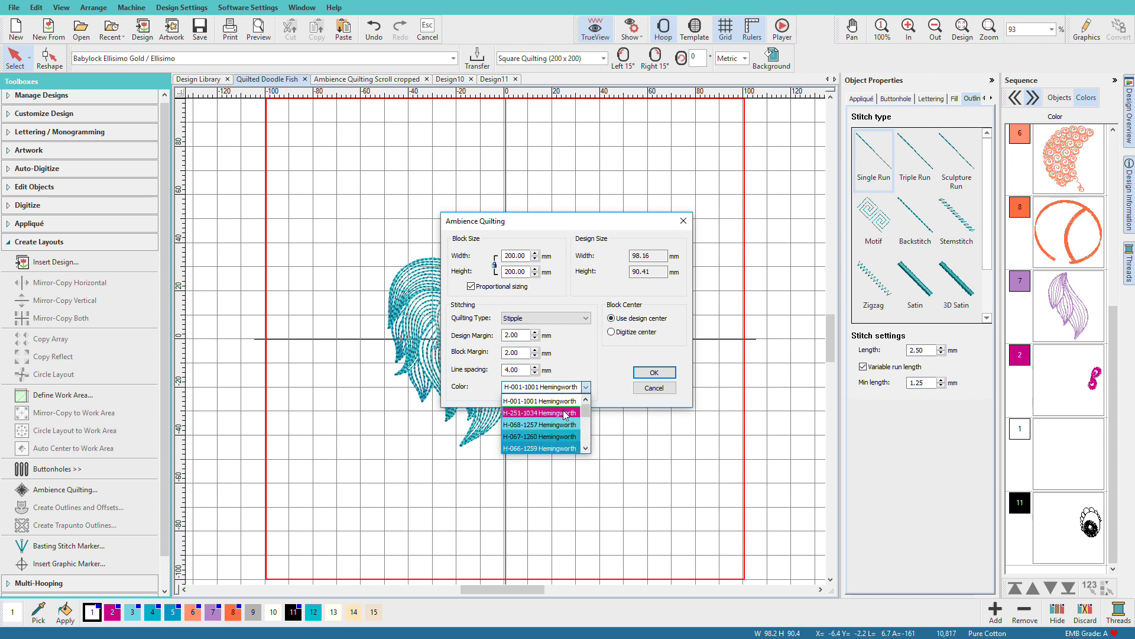
left_click(562, 413)
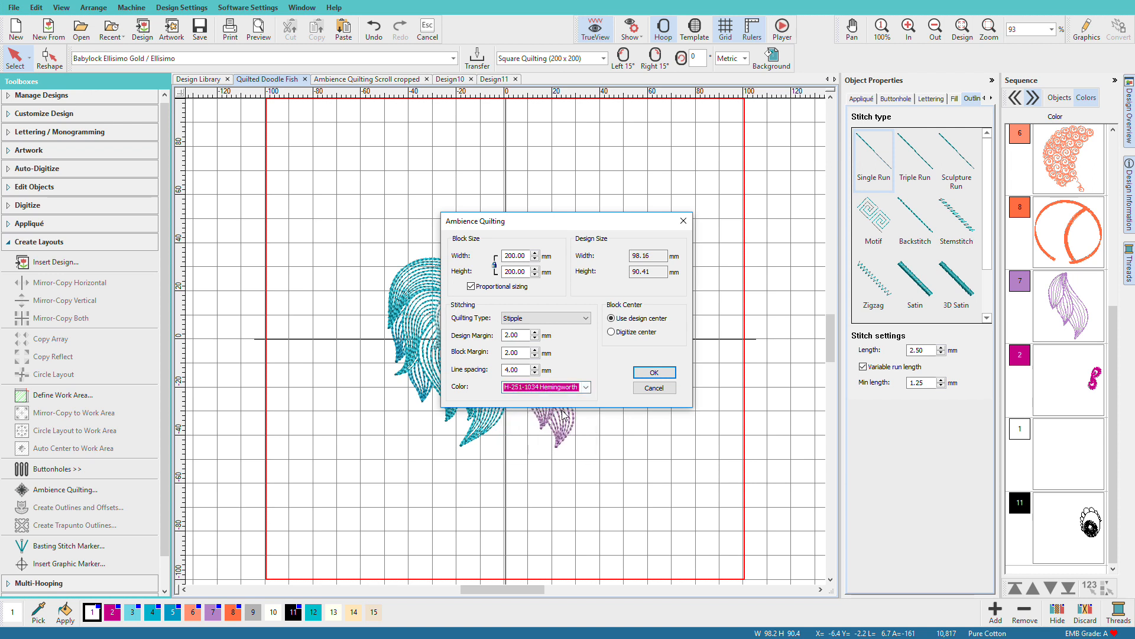
left_click(654, 373)
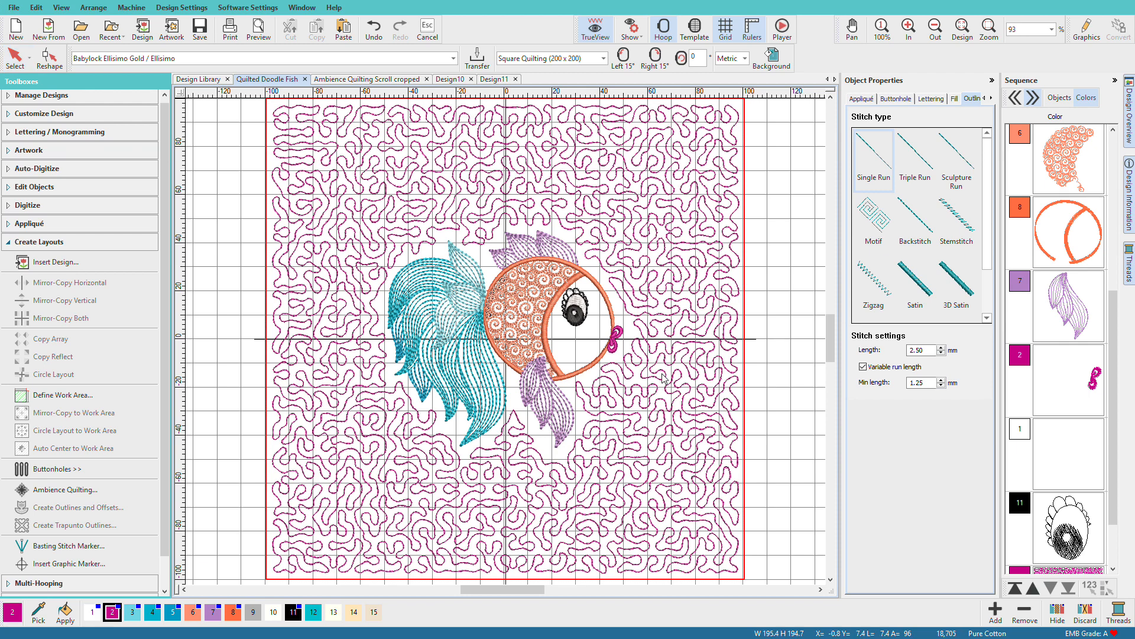
Step: Try Triple Run and Backstitch on the stipple quilting, and delete it from the design
left_click(691, 364)
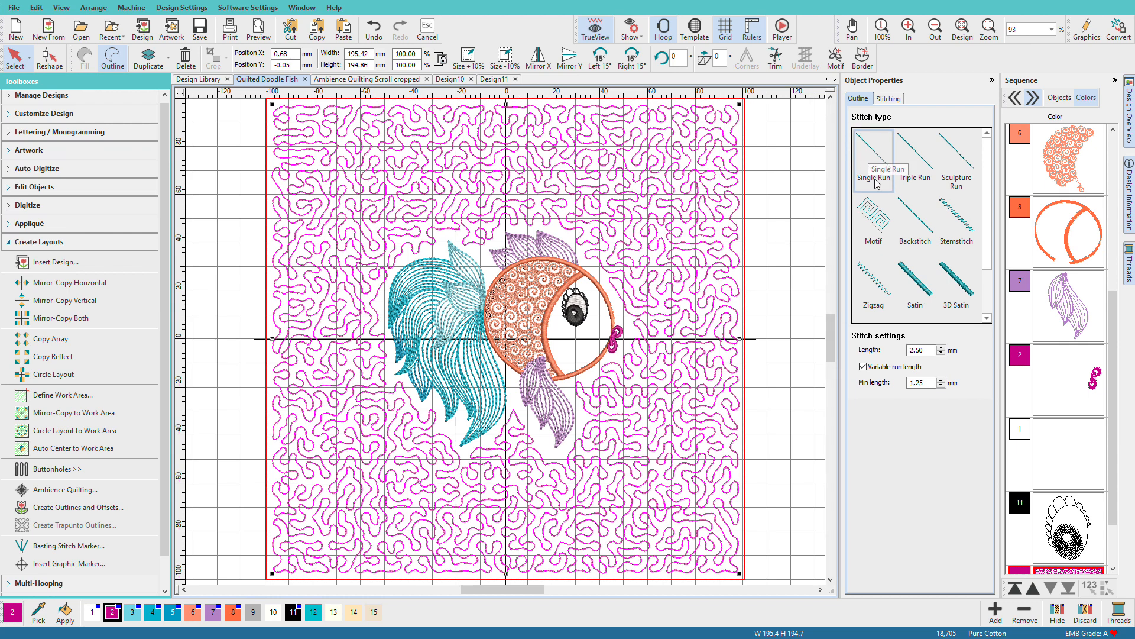
left_click(918, 170)
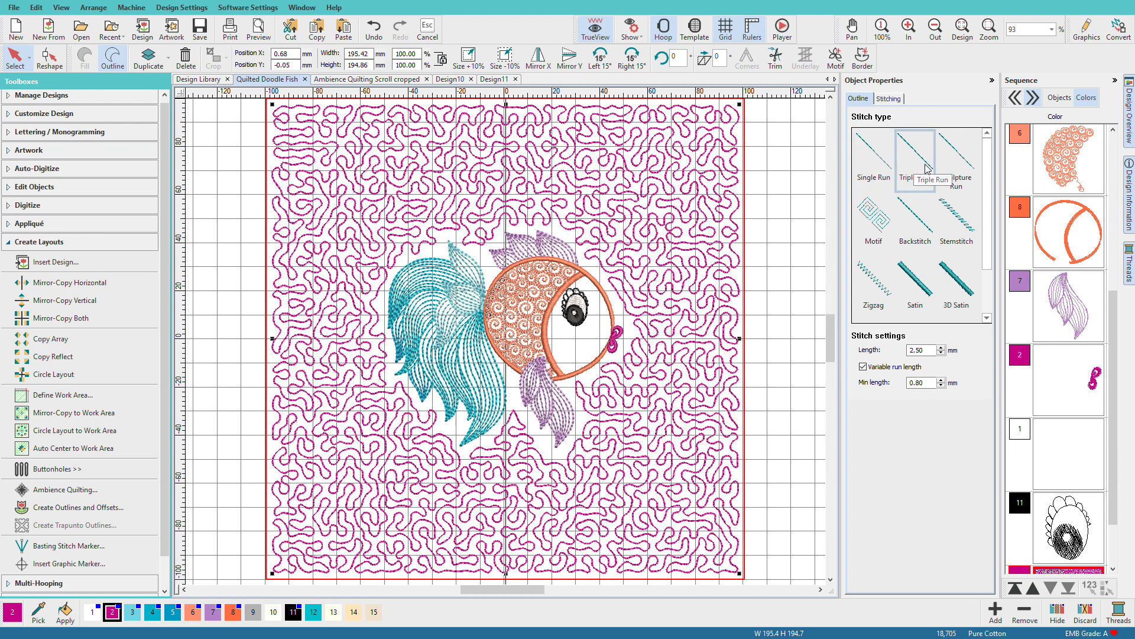
left_click(922, 231)
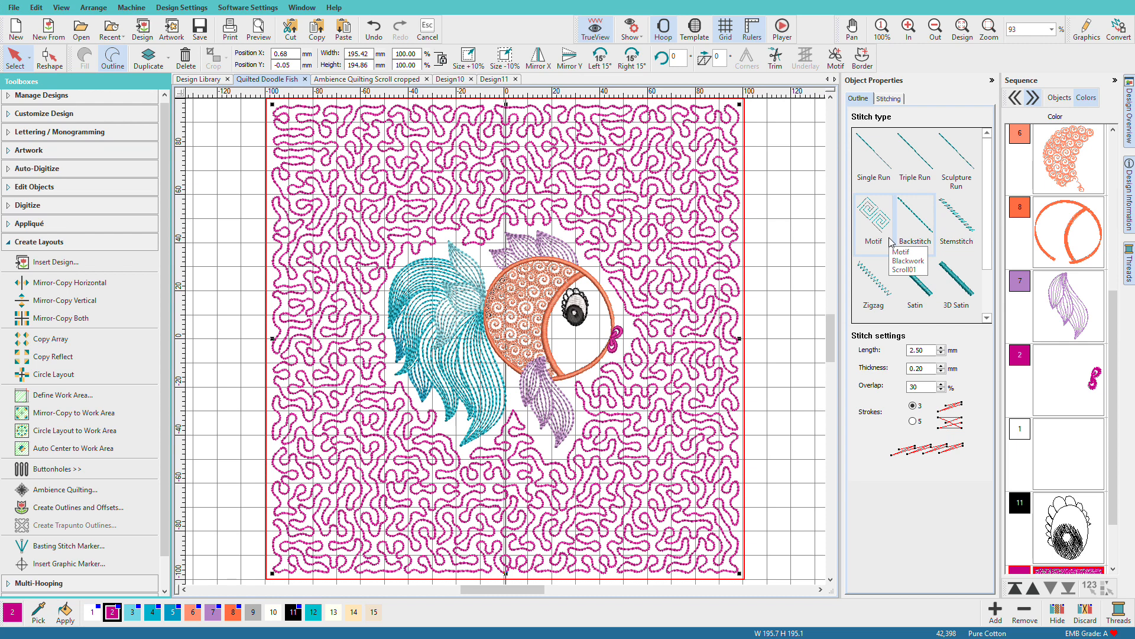
key("Delete")
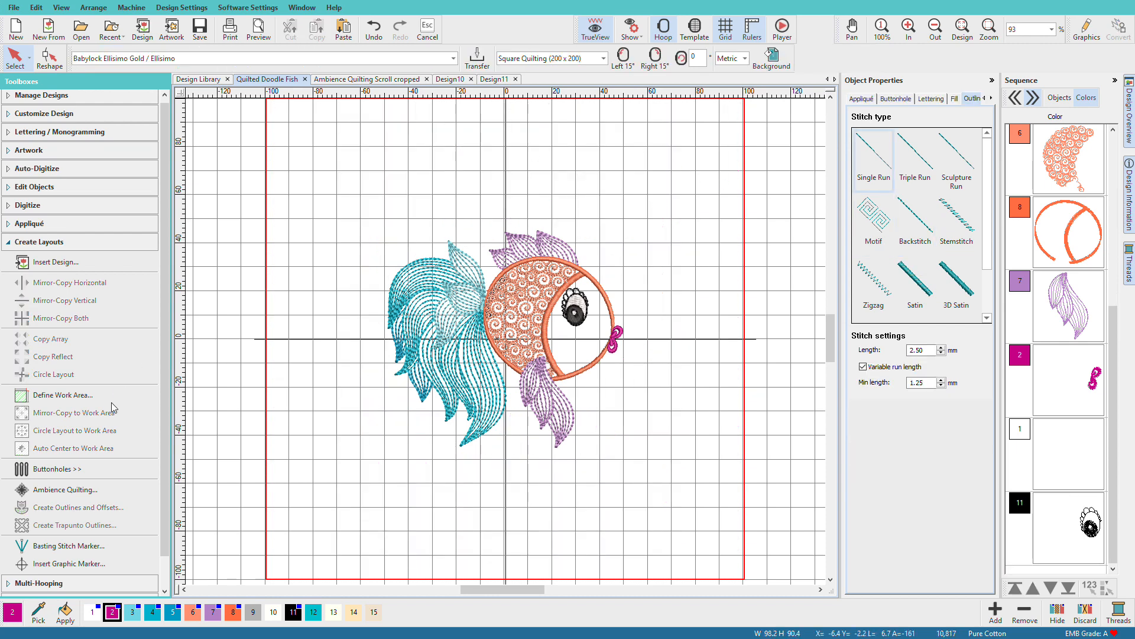
Step: Generate an Ambience Quilting background of the Echo type around the fish
left_click(75, 489)
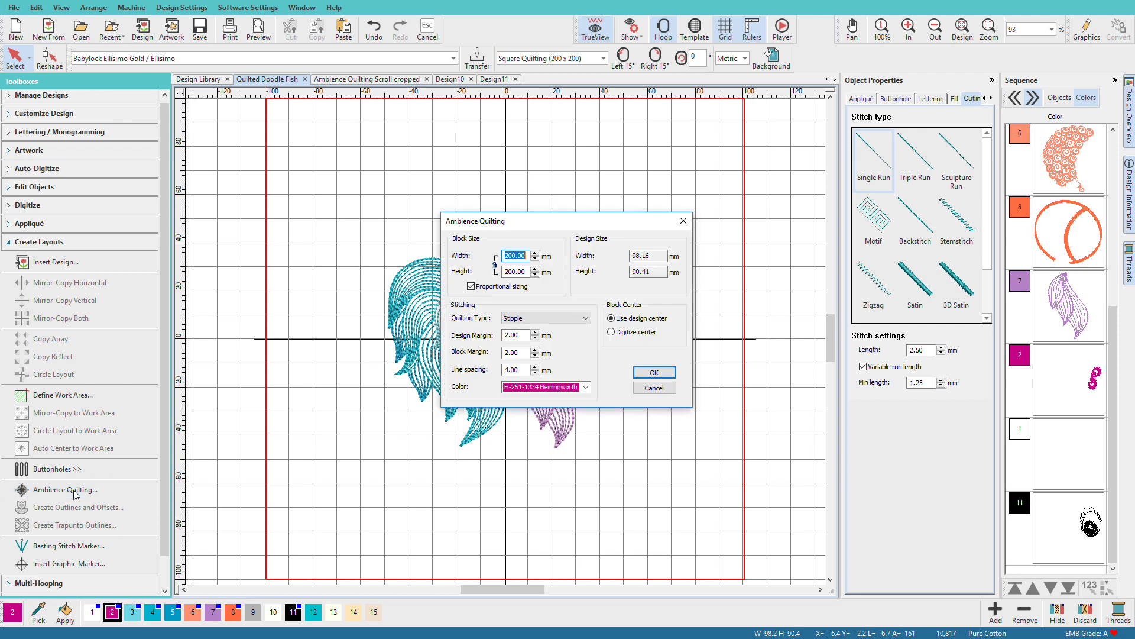
left_click(583, 320)
left_click(581, 334)
left_click(657, 375)
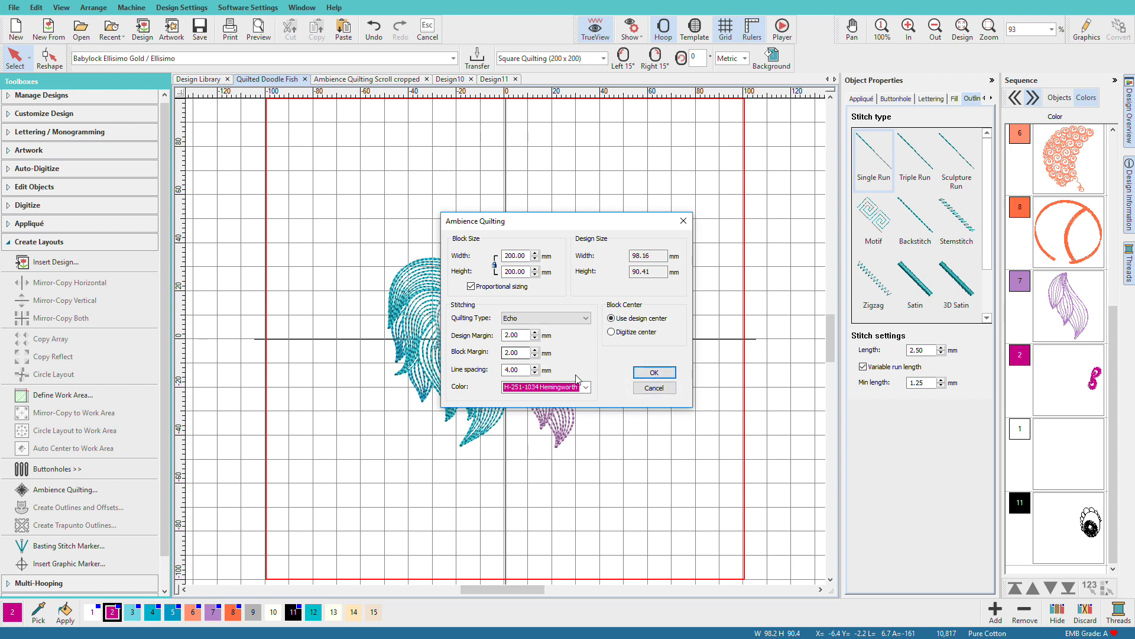
left_click(656, 375)
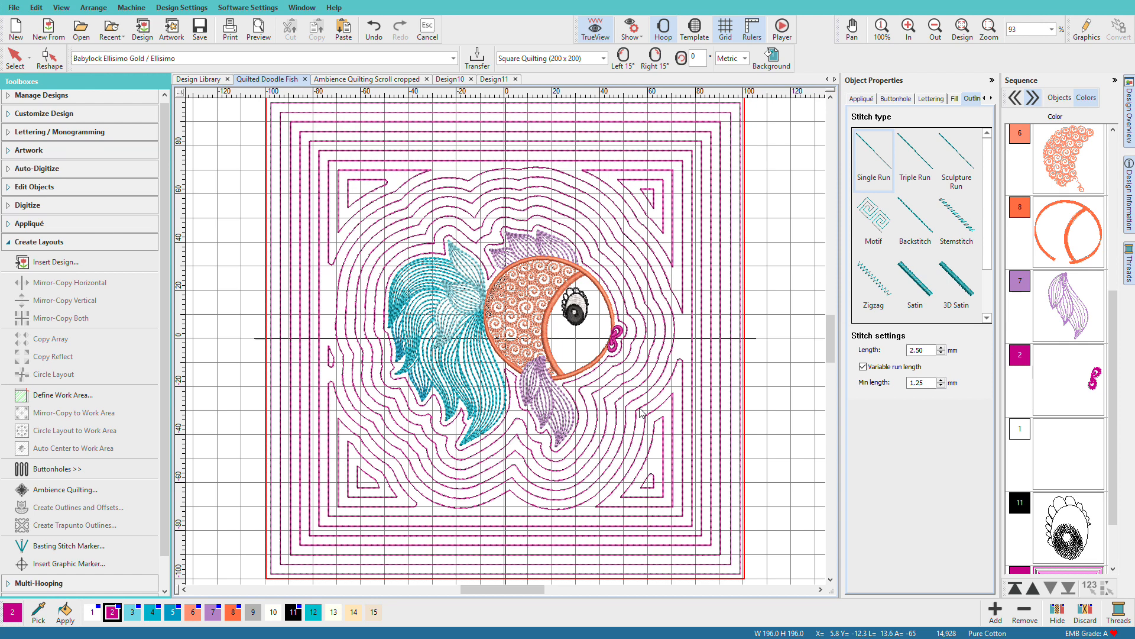
Step: Try recoloring the echo line closest to the fish with black color 11, and delete the echo quilting
left_click(628, 364)
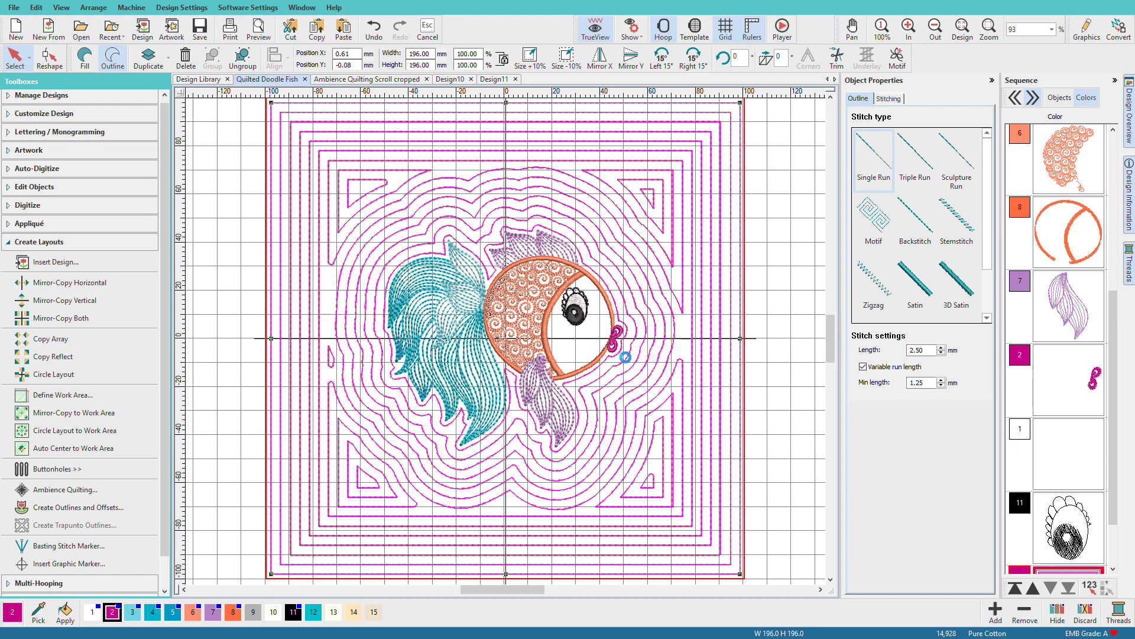
key("Escape")
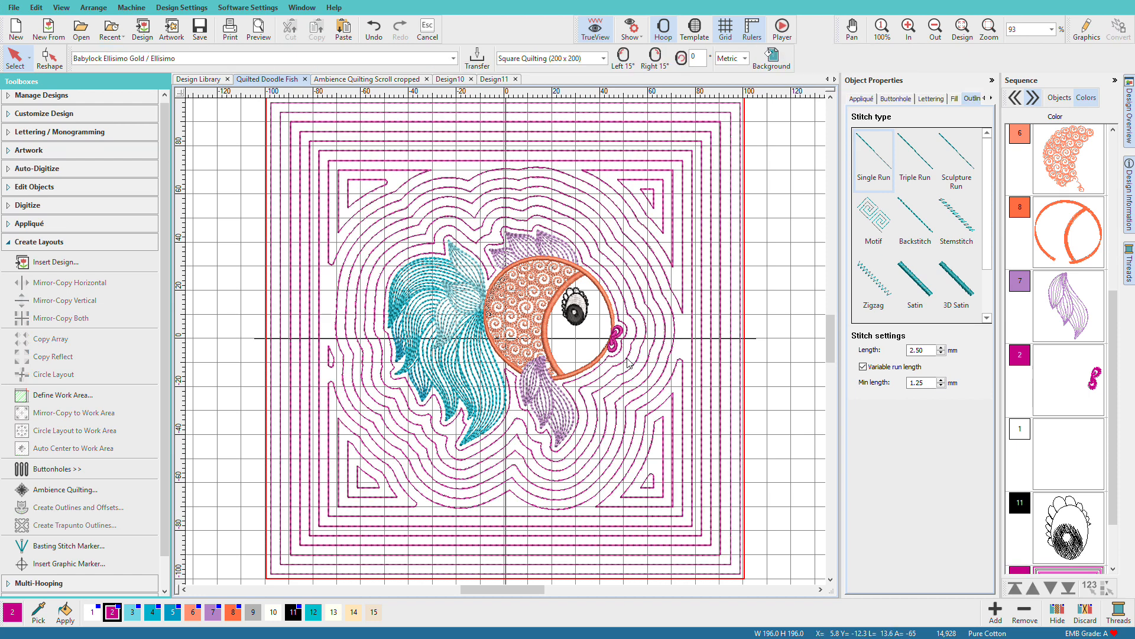
left_click(628, 364)
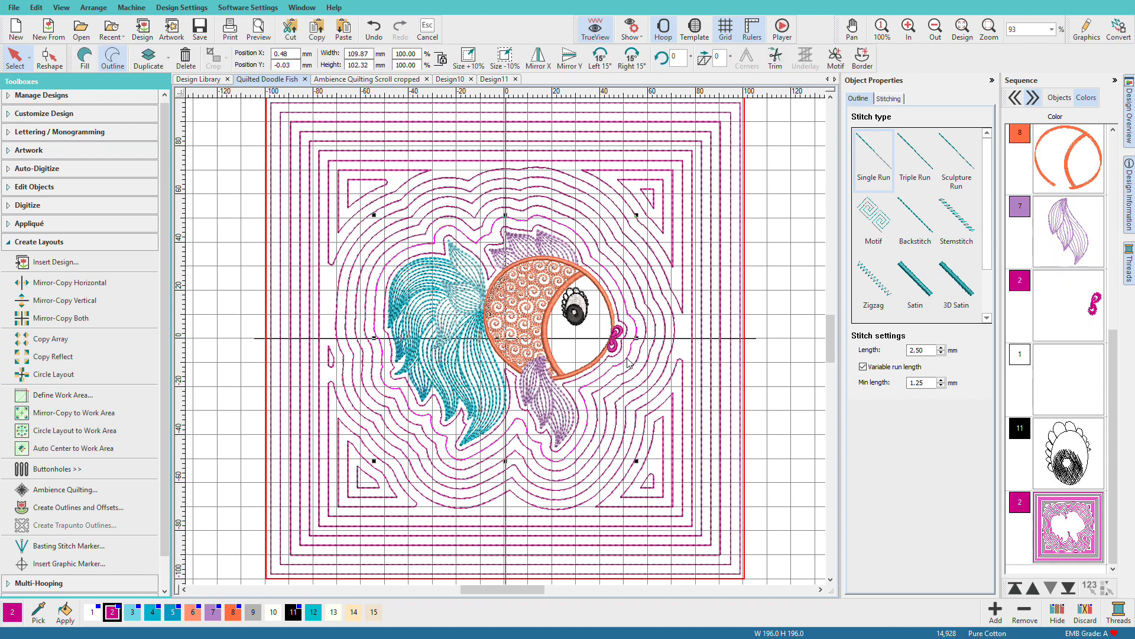
left_click(298, 614)
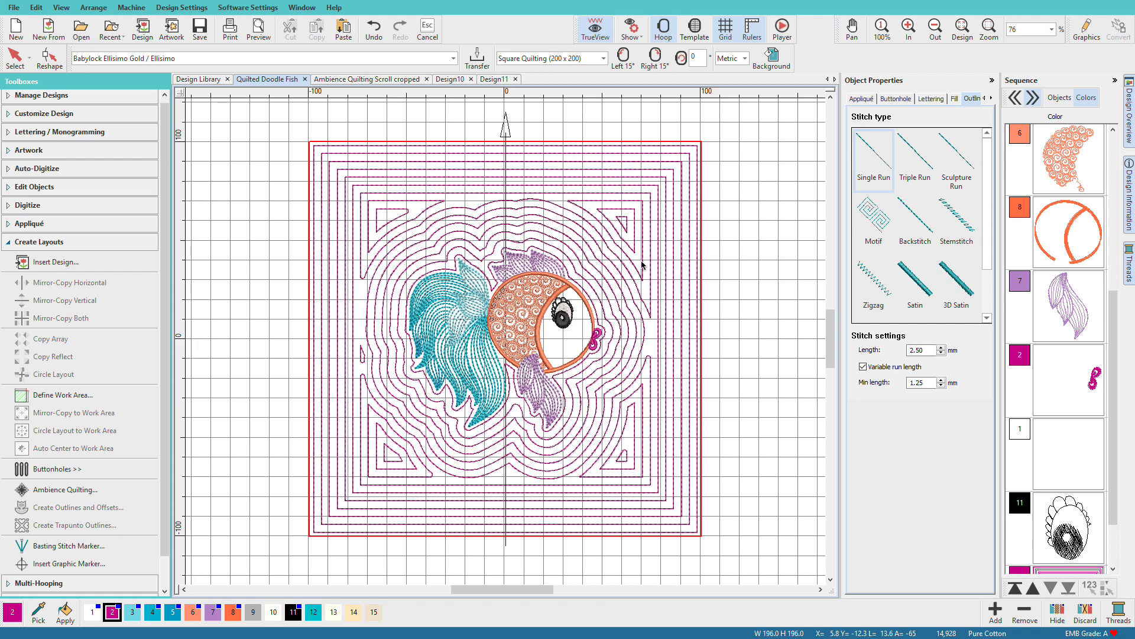
key("Delete")
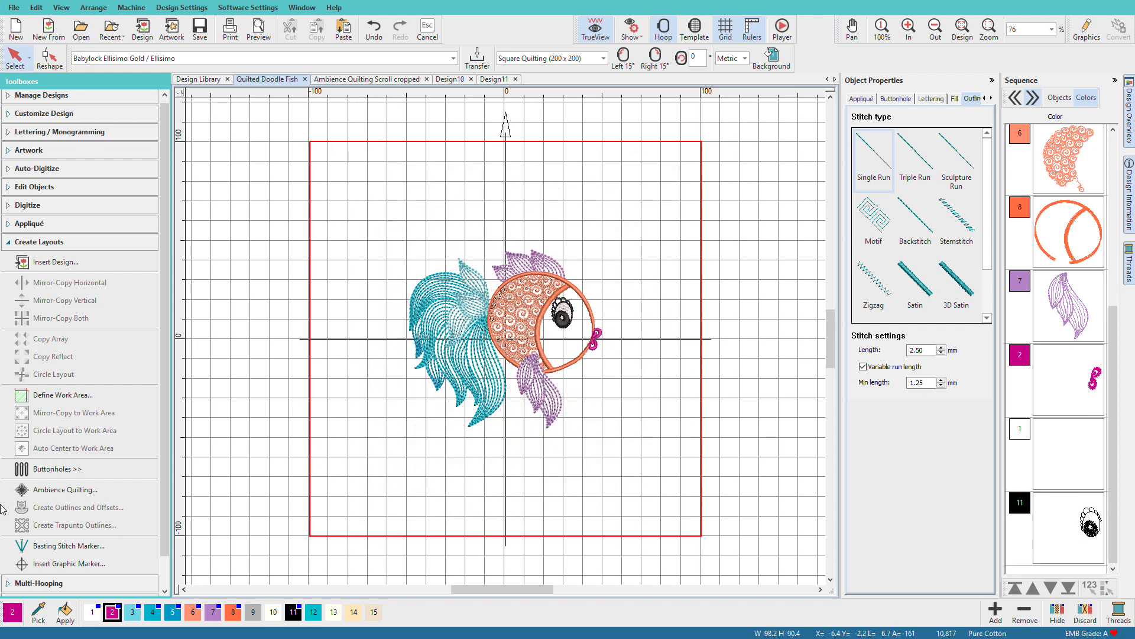
Step: Generate Echo Clipped Ambience Quilting around the fish, and undo it
left_click(58, 489)
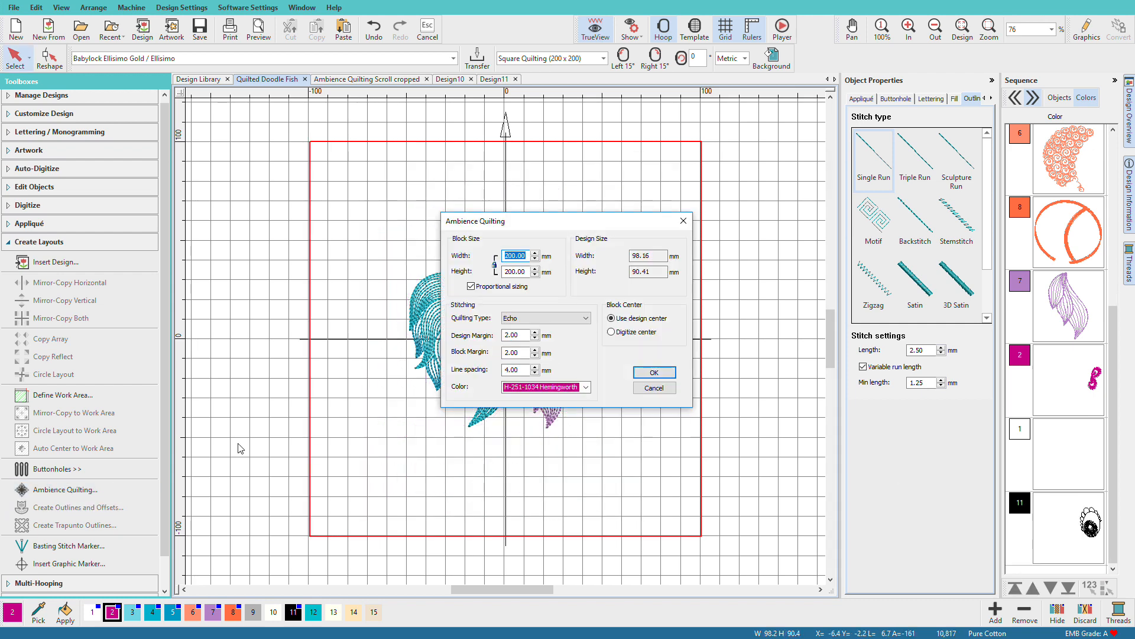
left_click(586, 320)
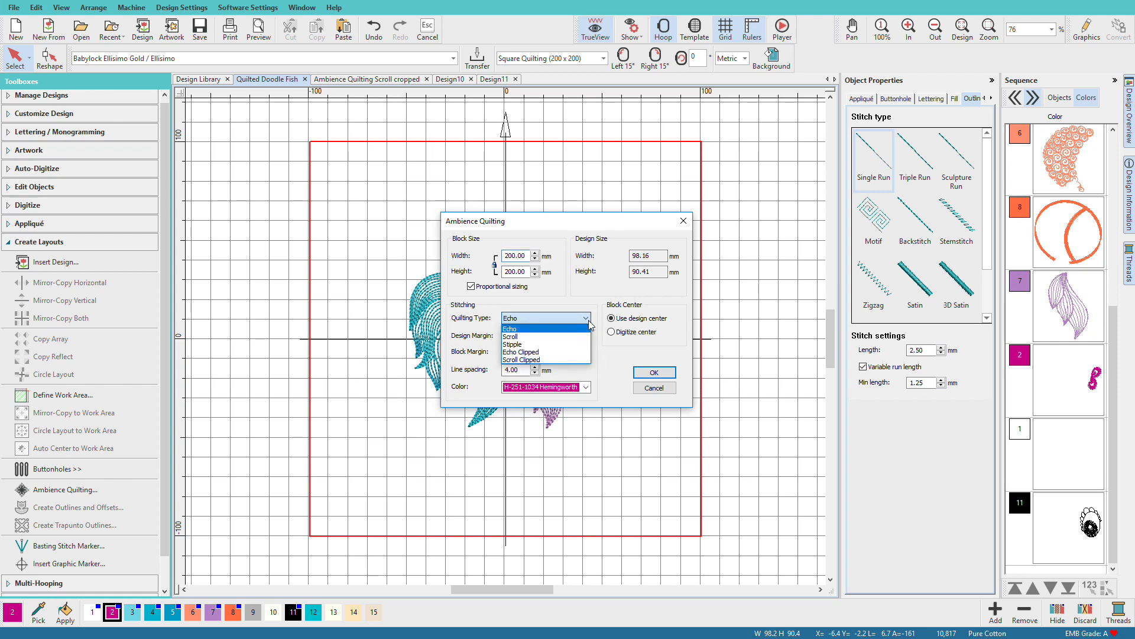
left_click(573, 353)
left_click(647, 372)
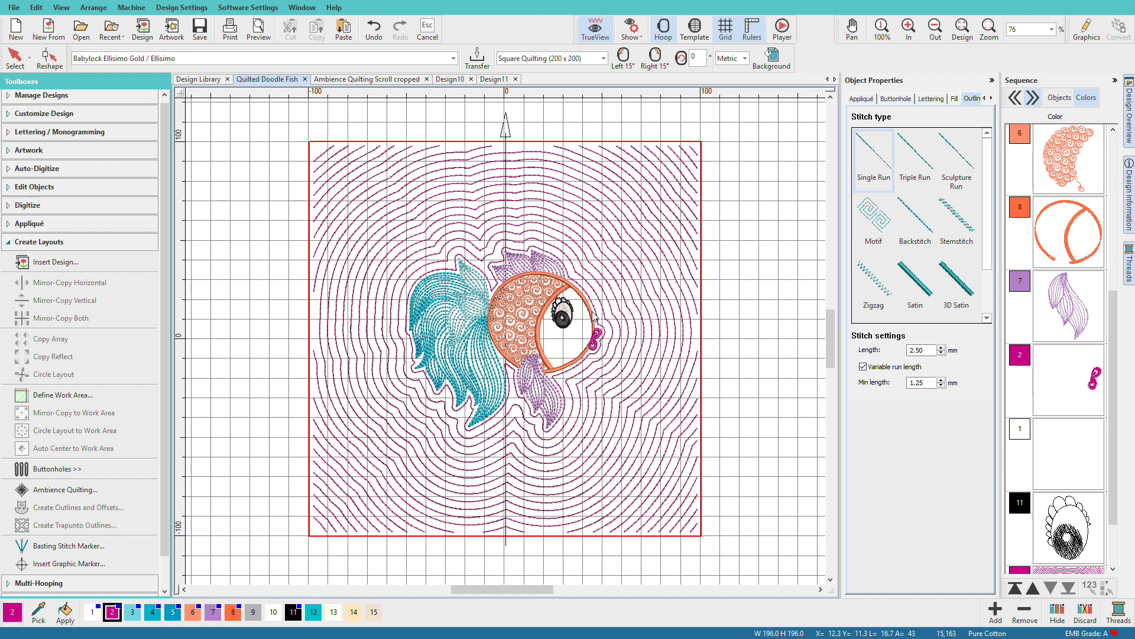
key("ctrl+z")
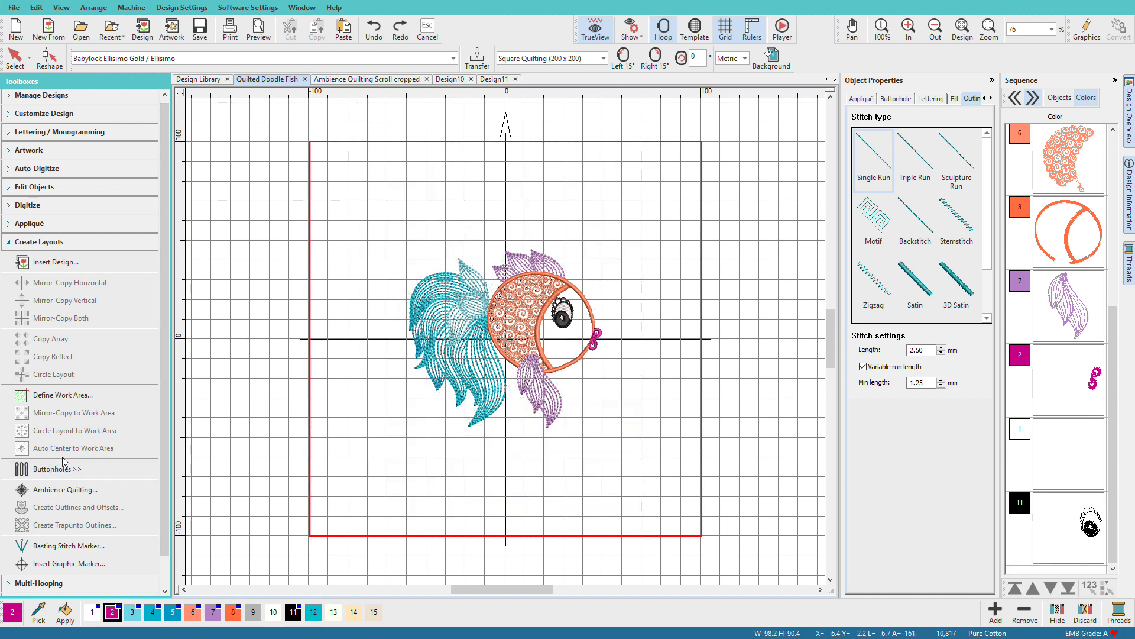
Step: Generate an Ambience Quilting background of the Scroll type around the fish
left_click(74, 494)
left_click(583, 319)
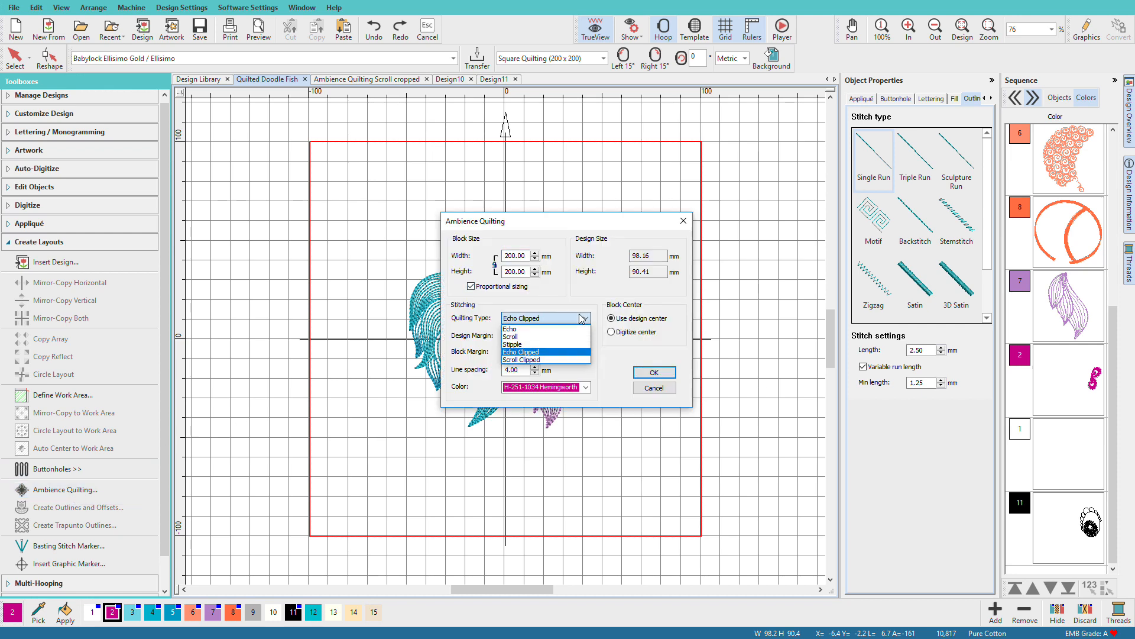
left_click(566, 337)
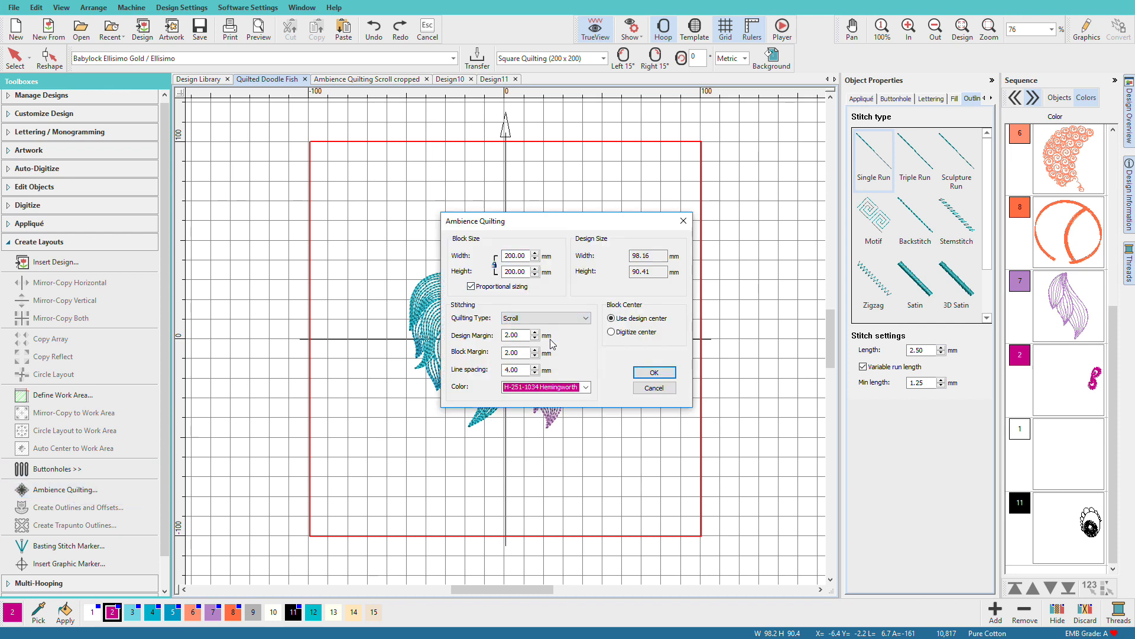
left_click(661, 374)
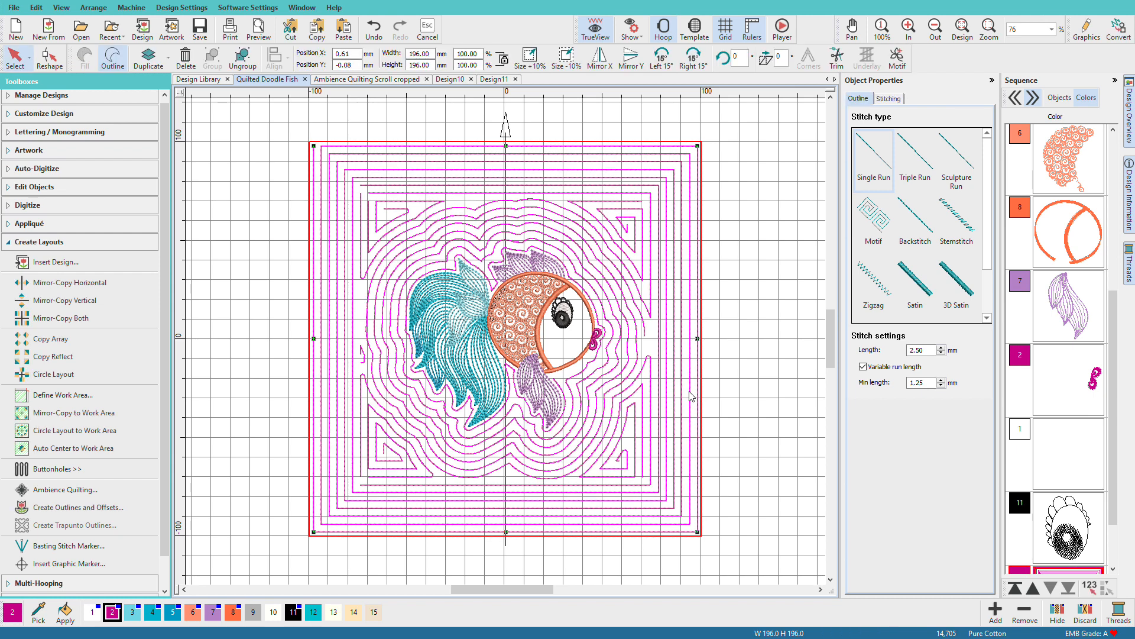
Step: Recolor the scroll quilting line surrounding the fish with black color 11 and change its stitch type to Backstitch
left_click(594, 365)
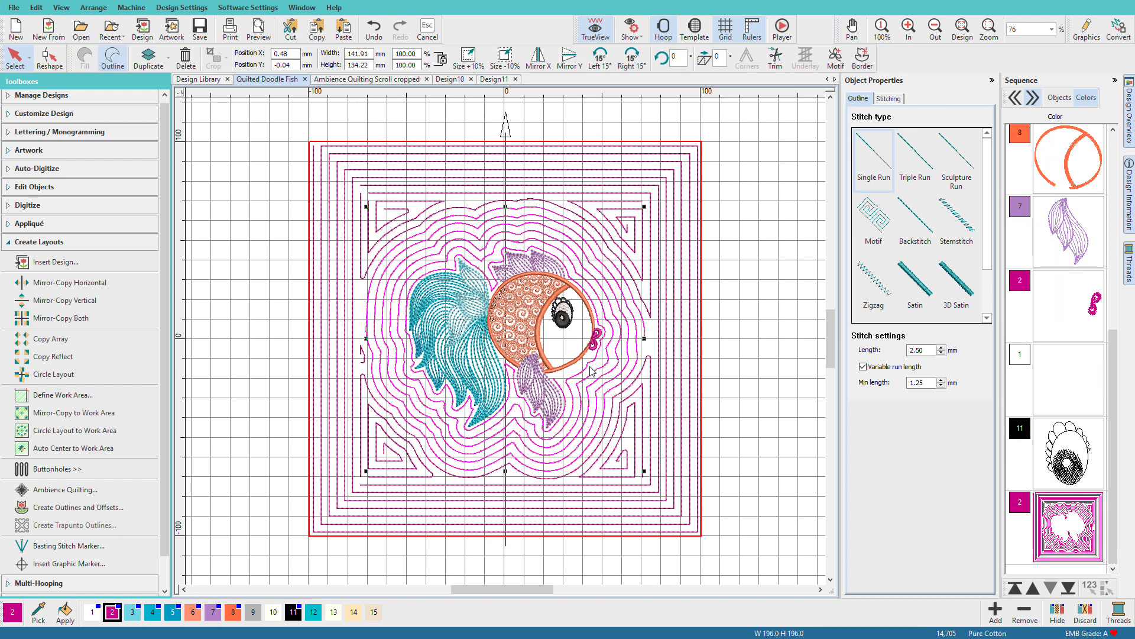
left_click(294, 611)
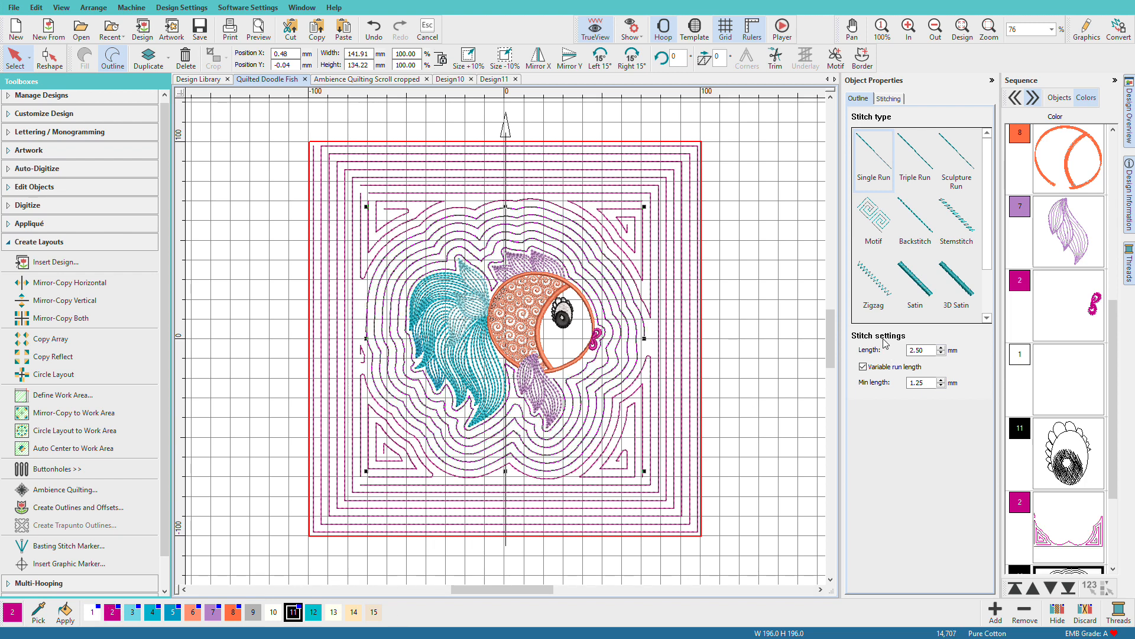
left_click(915, 236)
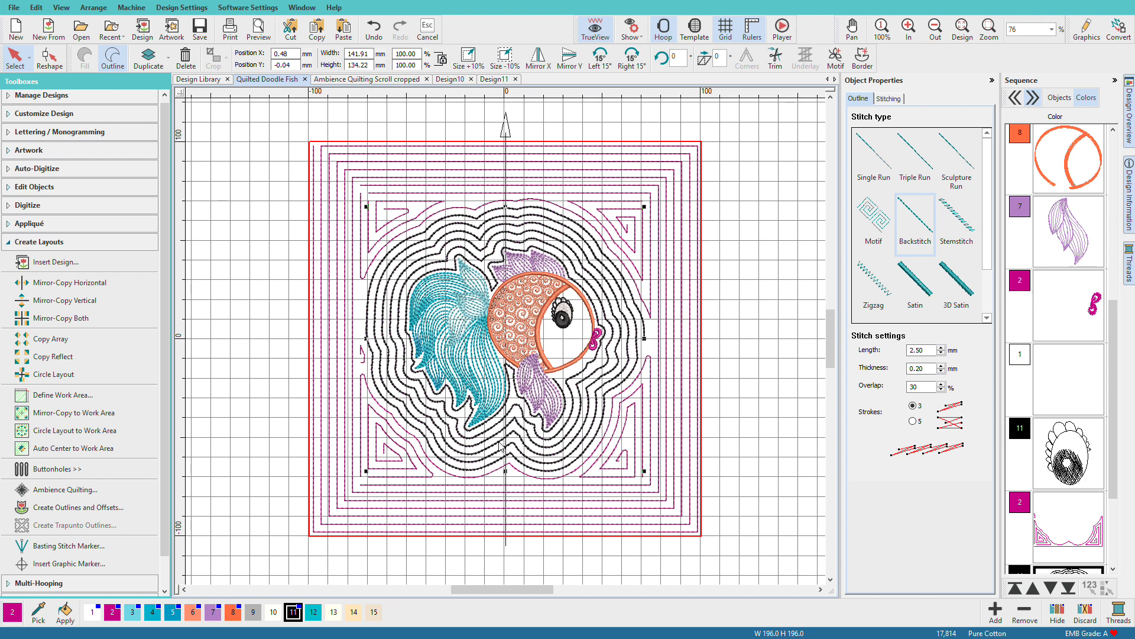
Step: Undo the Scroll quilting and generate a Scroll Clipped Ambience Quilting background around the fish
key("ctrl+z")
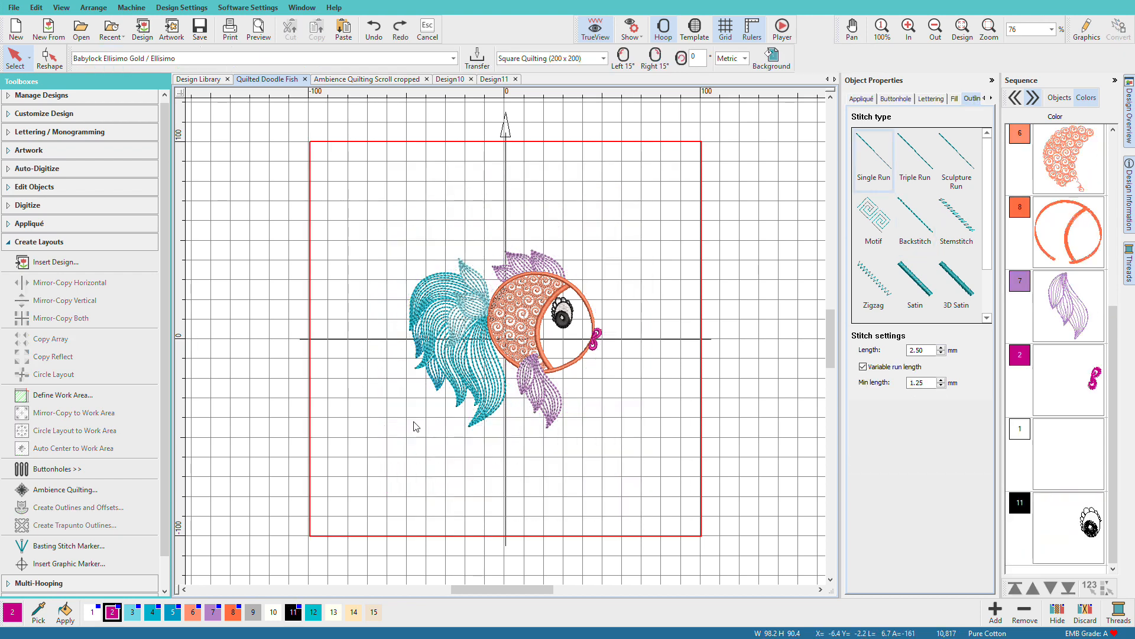
left_click(83, 496)
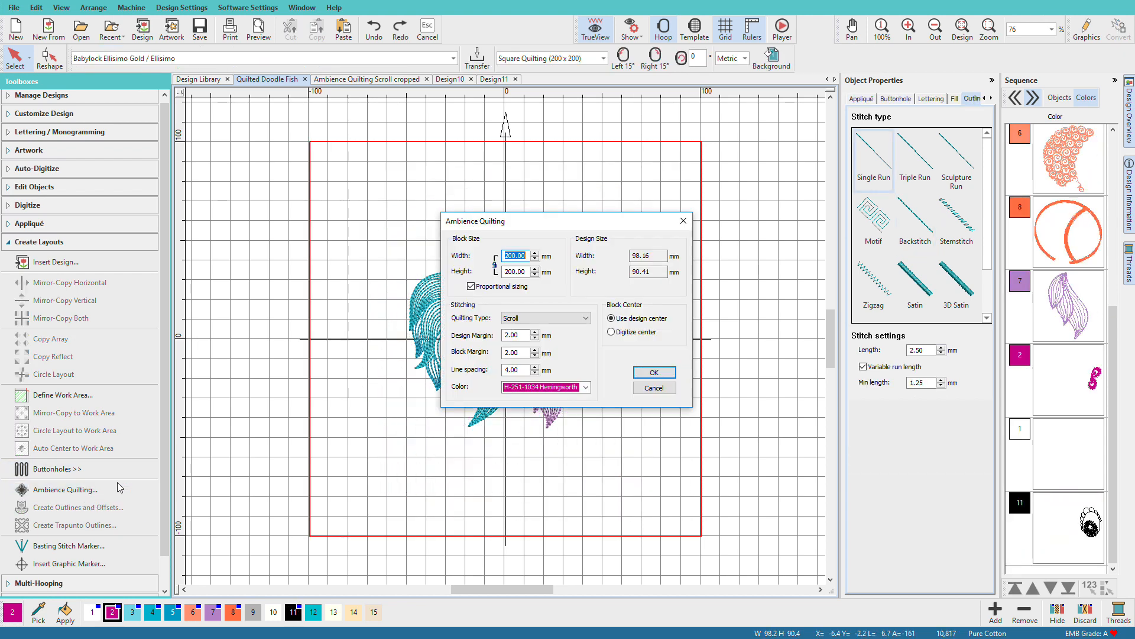
left_click(584, 320)
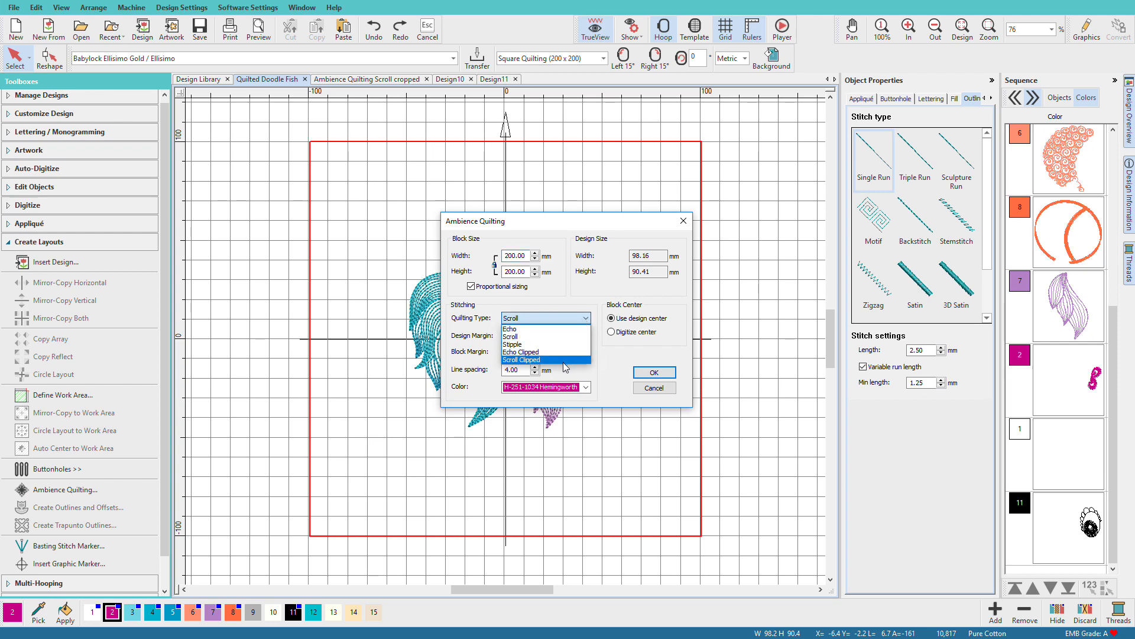
left_click(565, 359)
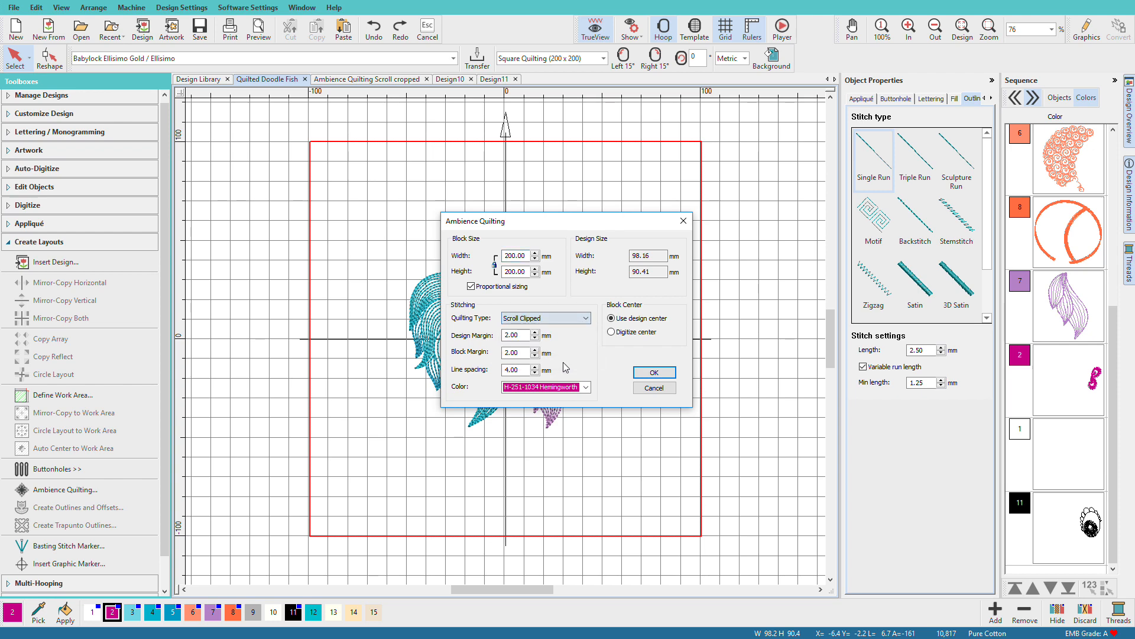
left_click(652, 372)
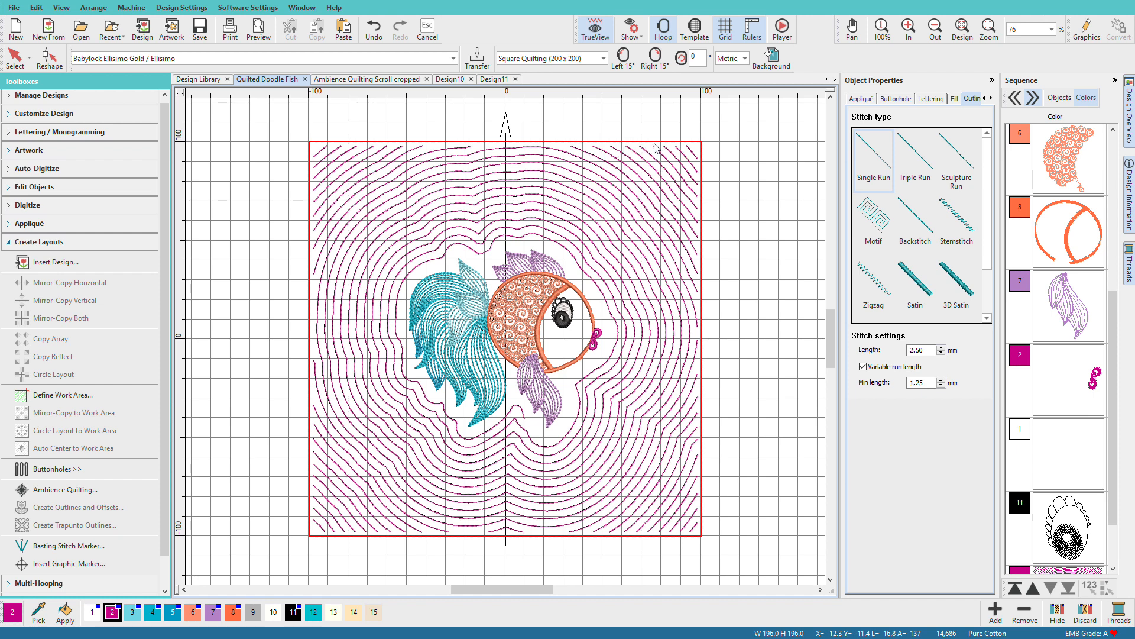
Step: In the Ambience Quilting Scroll cropped design, recolor the green quilting background around the flower with black color 11
left_click(412, 80)
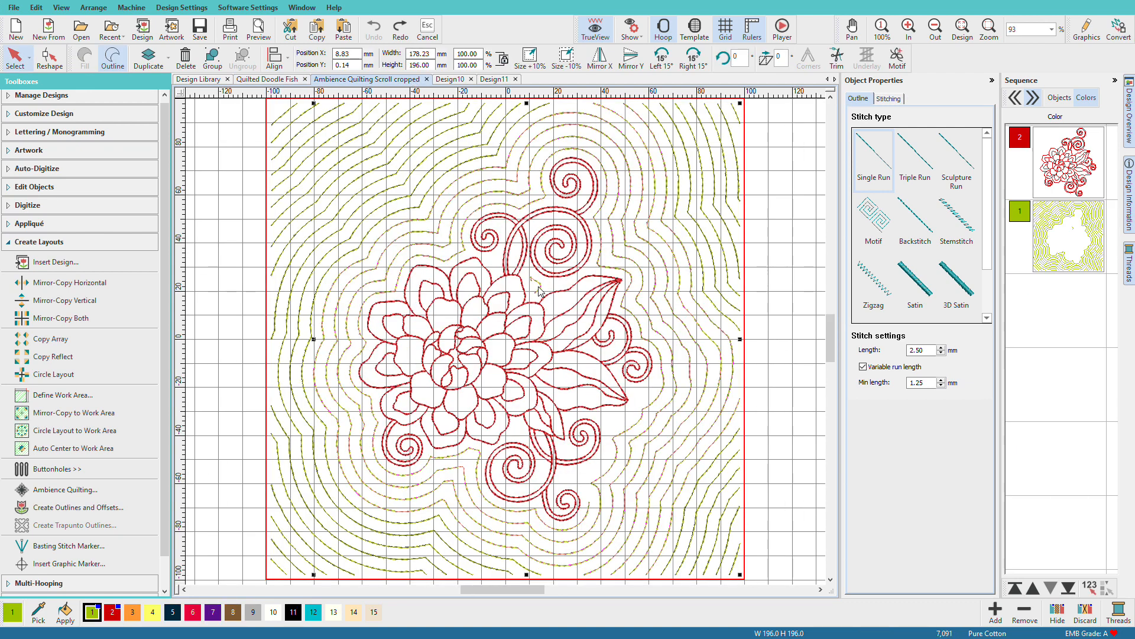
left_click(1084, 250)
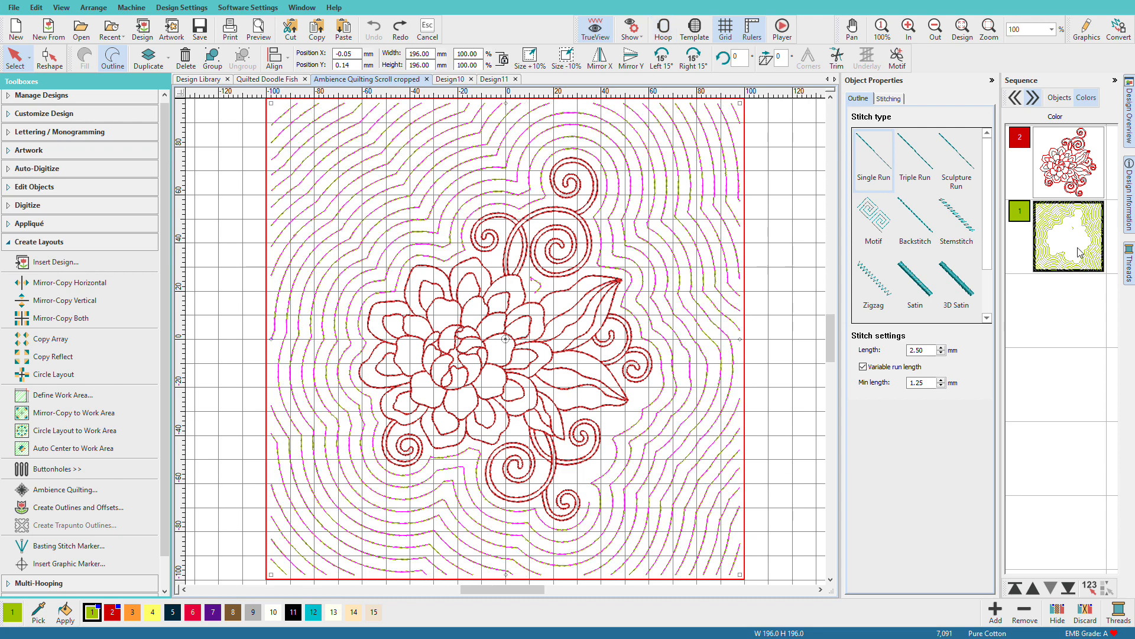
left_click(293, 613)
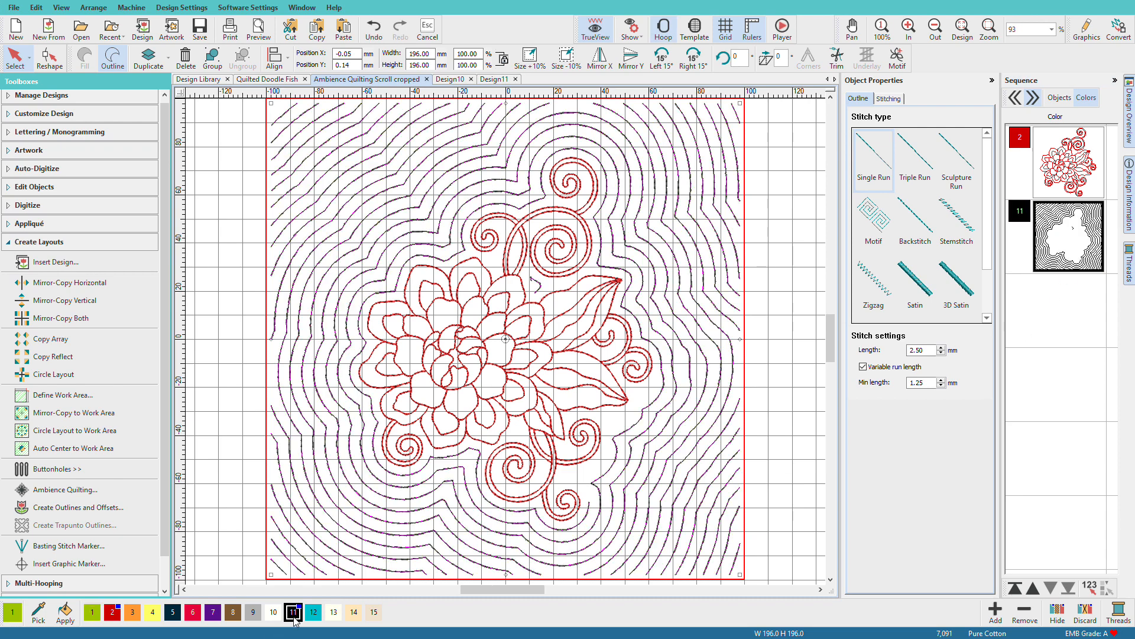
Step: Delete the small stray quilting segment between the flower's petals and its upper leaf
left_click(536, 285)
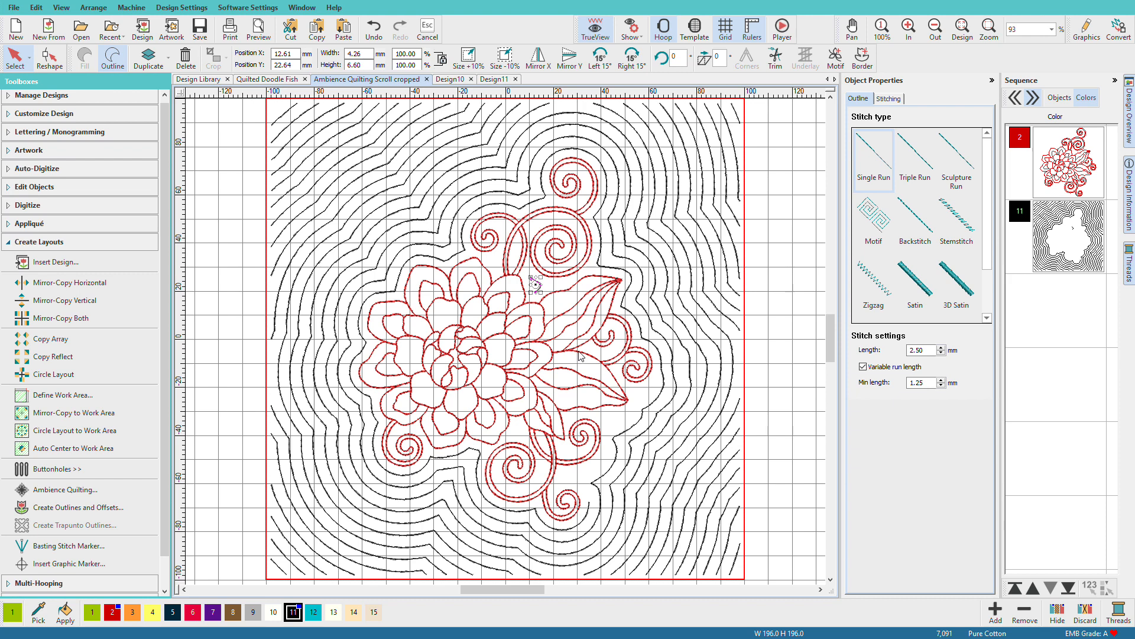
left_click(775, 345)
left_click(535, 283)
key("Delete")
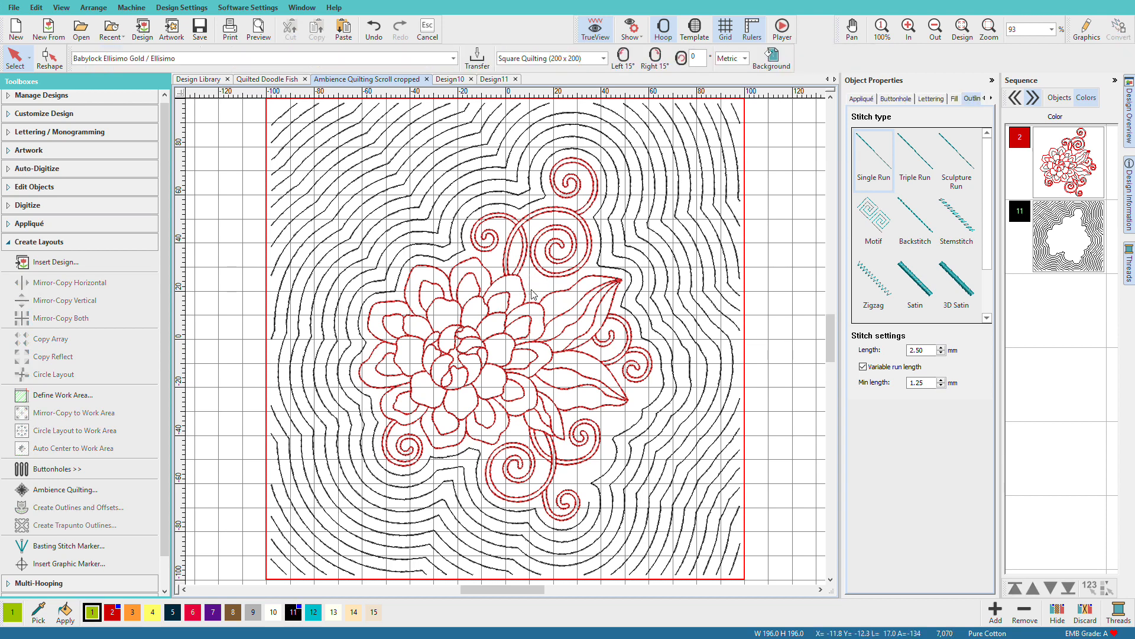